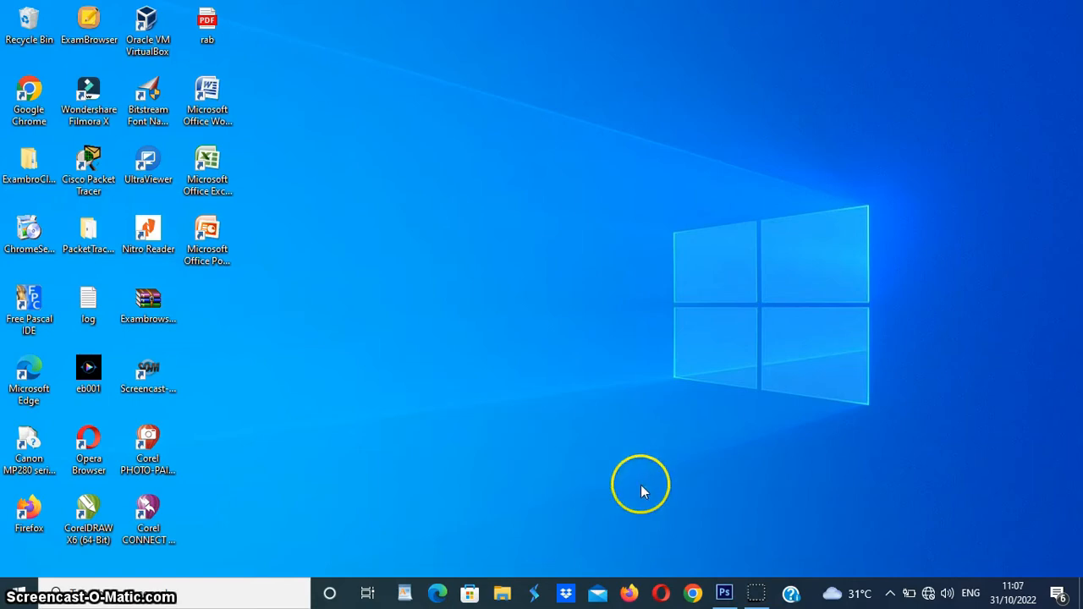
Switch to Photoshop, convert the lamp photo's locked Background into a regular layer, and add an empty layer above it.
{"action": "left_click", "coordinate": [725, 596]}
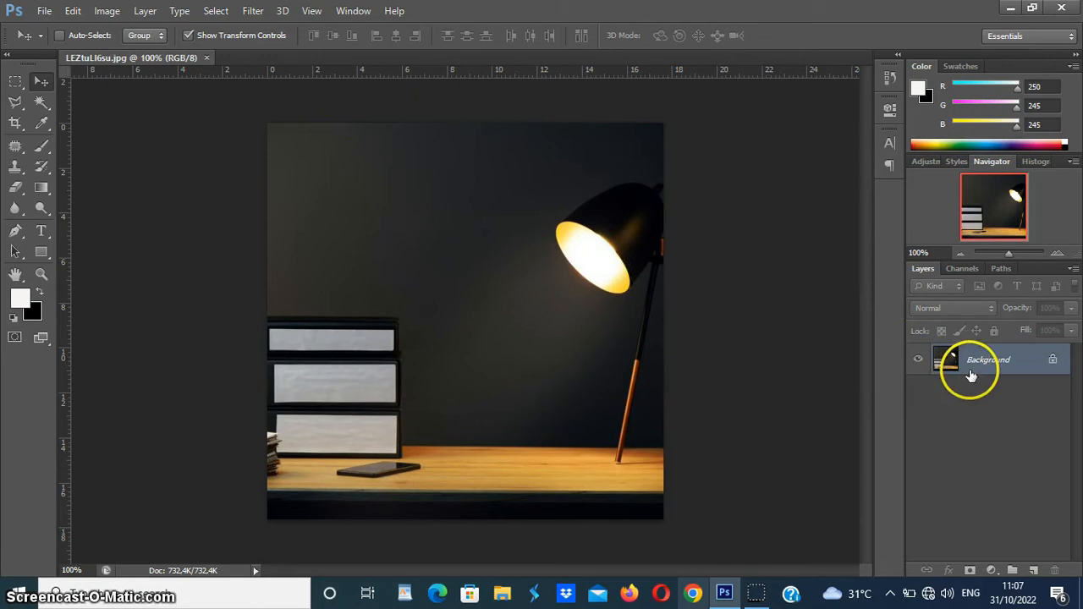
{"action": "double_click", "coordinate": [1055, 366]}
{"action": "left_click", "coordinate": [689, 186]}
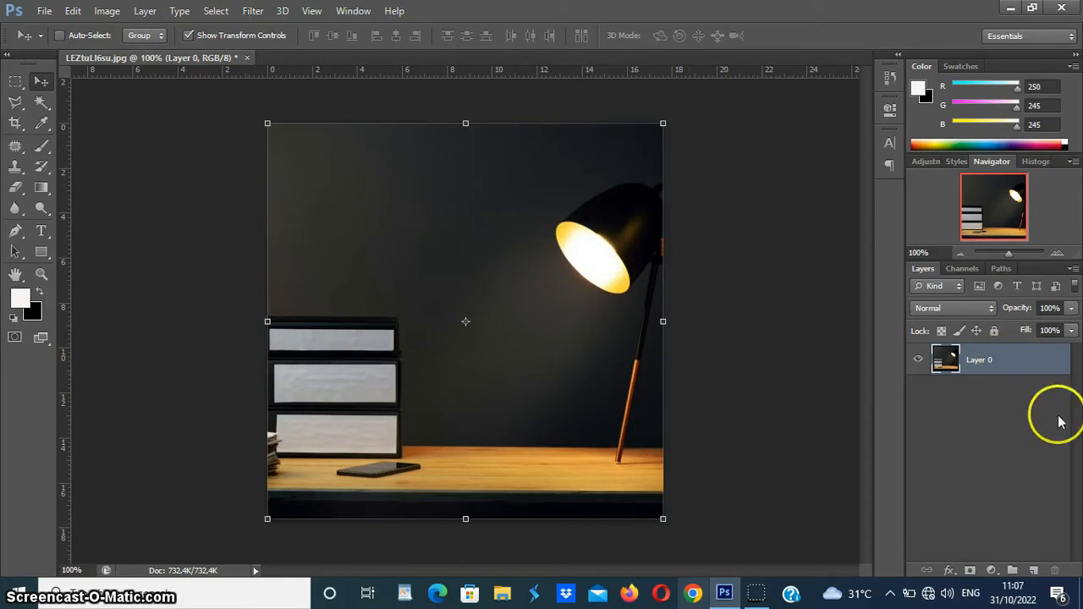
{"action": "left_click", "coordinate": [1039, 571]}
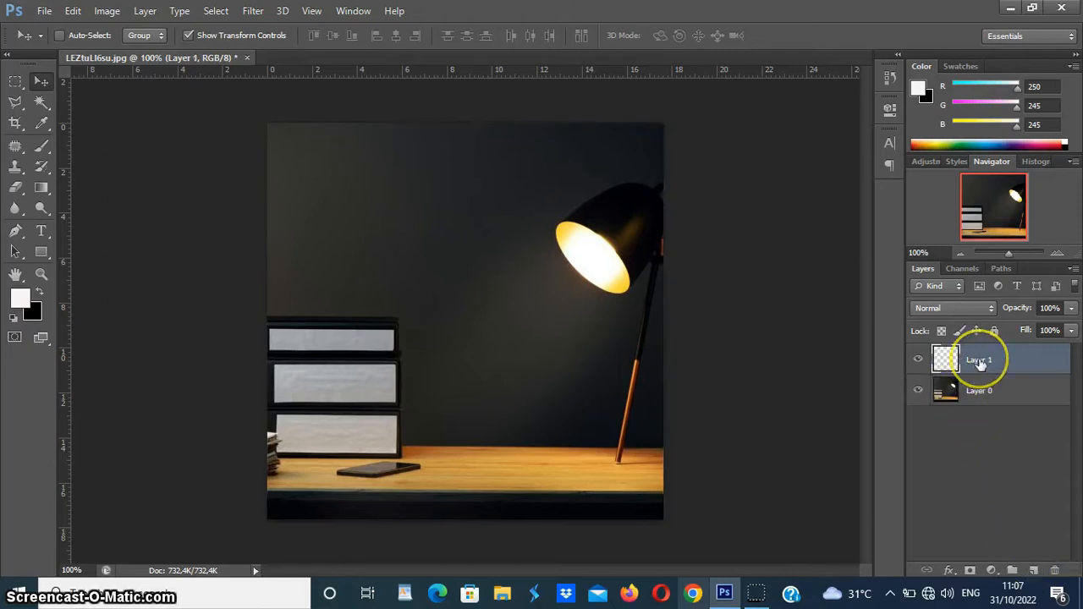
Select a tall rectangular area from the lamp's opening down to the desk and add a Gradient fill layer to it.
{"action": "left_click", "coordinate": [16, 82]}
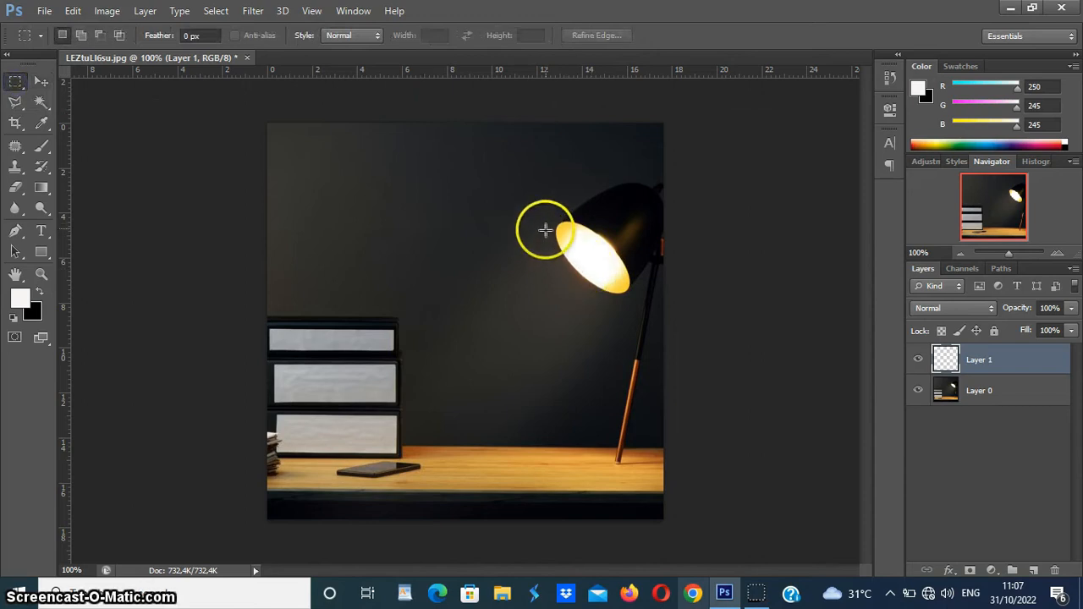
{"action": "left_click_drag", "start_coordinate": [542, 227], "coordinate": [656, 490]}
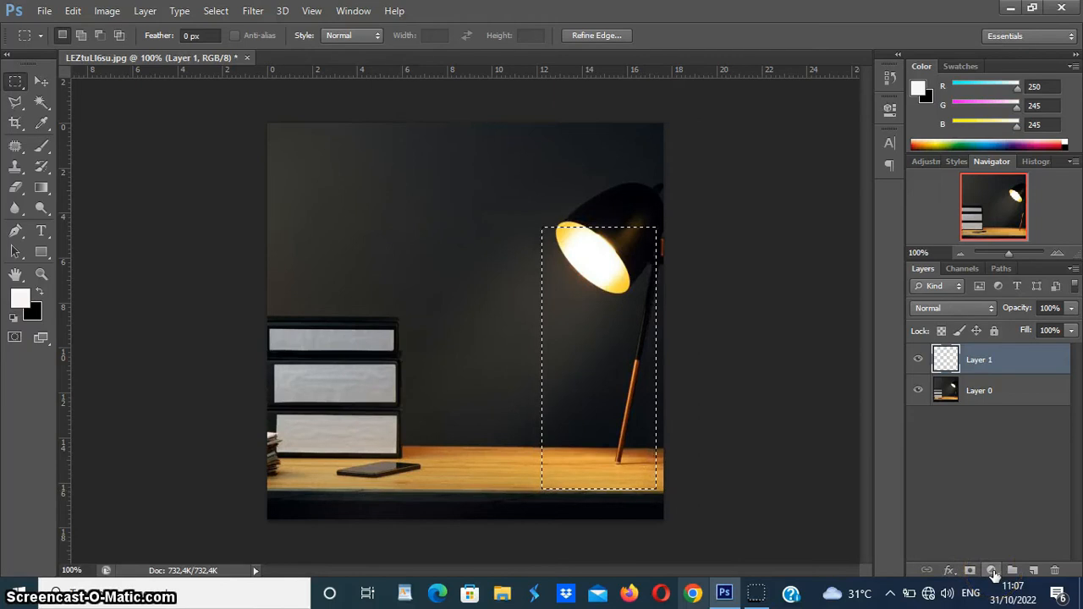
{"action": "left_click", "coordinate": [993, 571]}
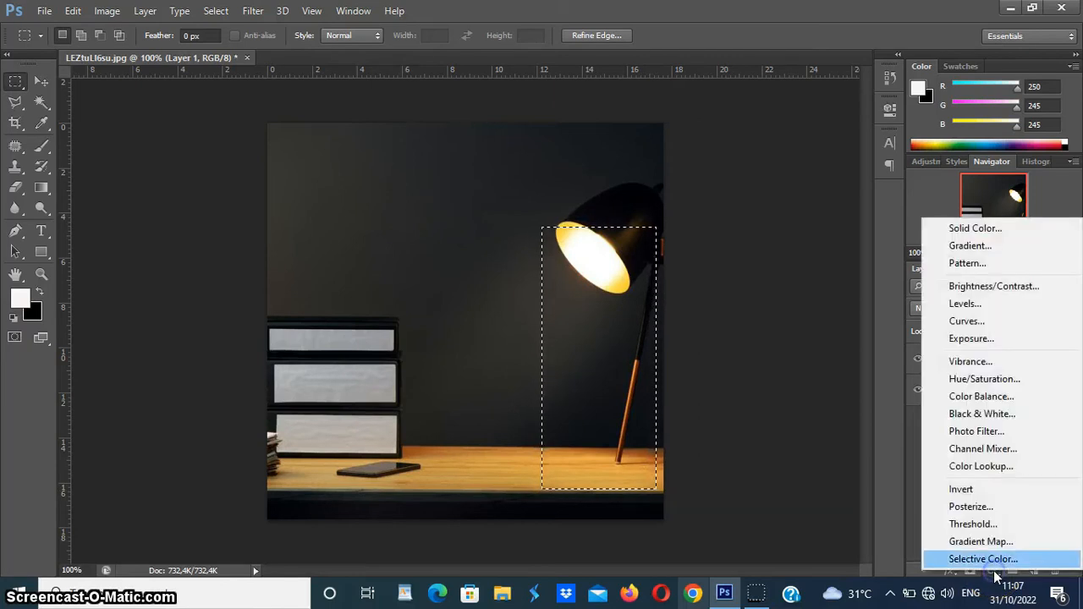
{"action": "left_click", "coordinate": [979, 246]}
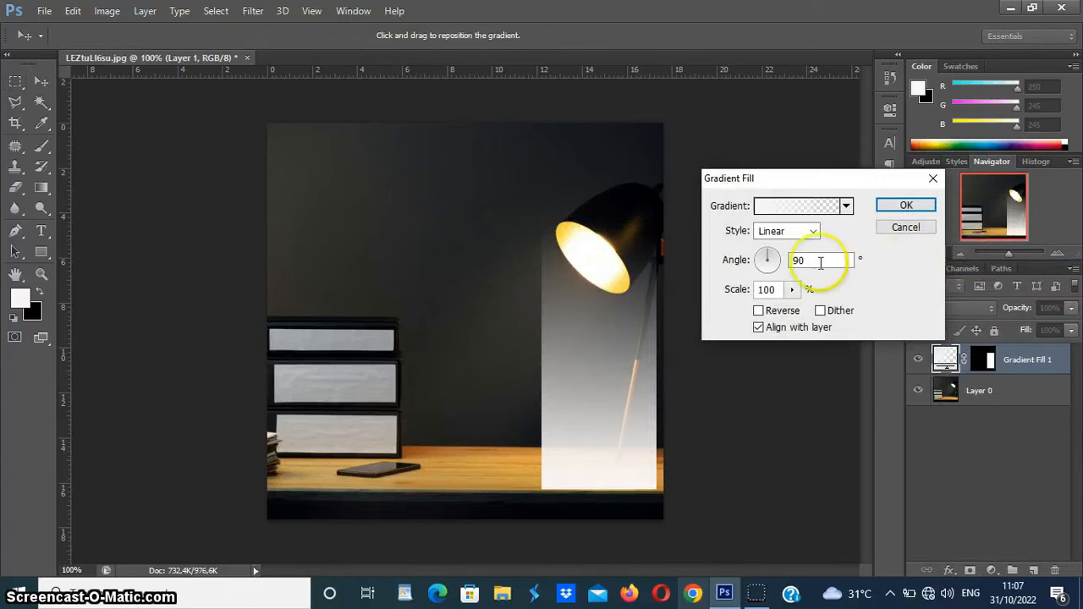
Set the gradient fill's angle to -107,1° so it is brightest near the lamp, and apply it.
{"action": "left_click_drag", "start_coordinate": [767, 259], "coordinate": [771, 254]}
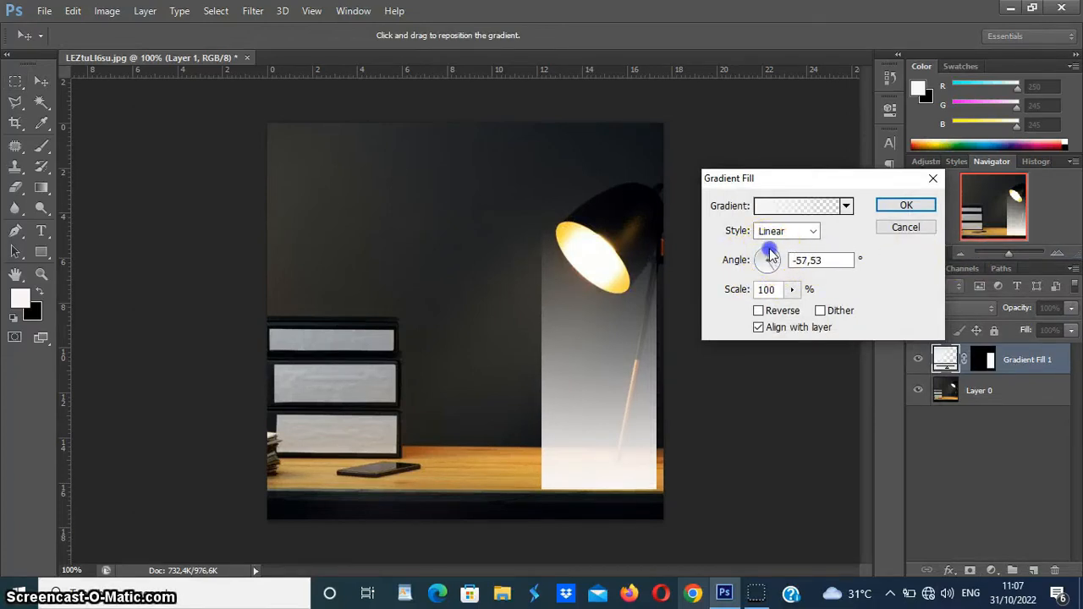
{"action": "left_click_drag", "start_coordinate": [771, 256], "coordinate": [768, 275]}
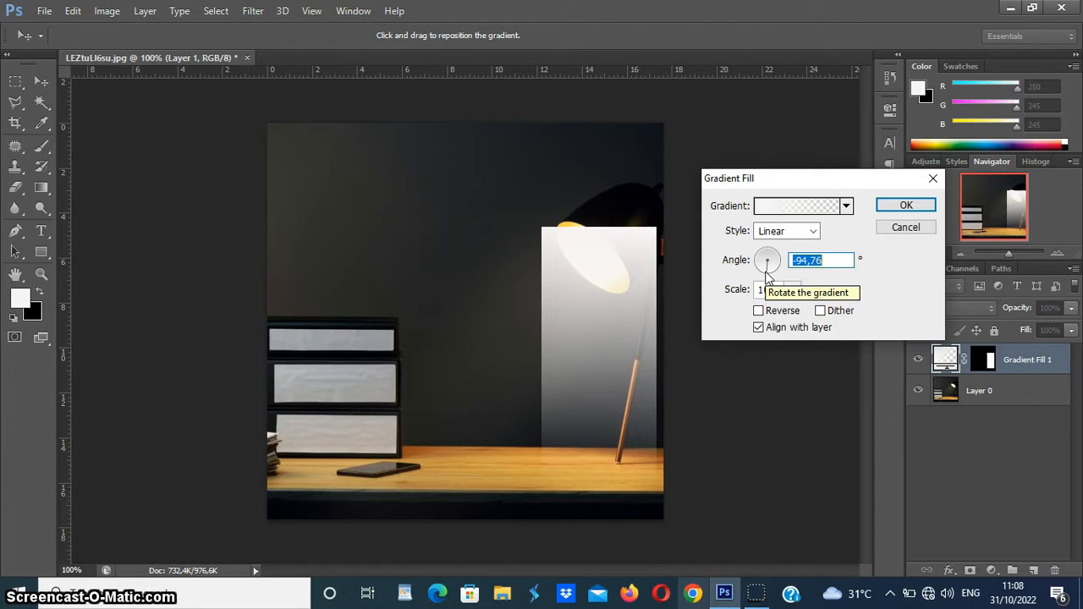
{"action": "left_click", "coordinate": [766, 272]}
{"action": "left_click", "coordinate": [762, 271]}
{"action": "left_click", "coordinate": [761, 274]}
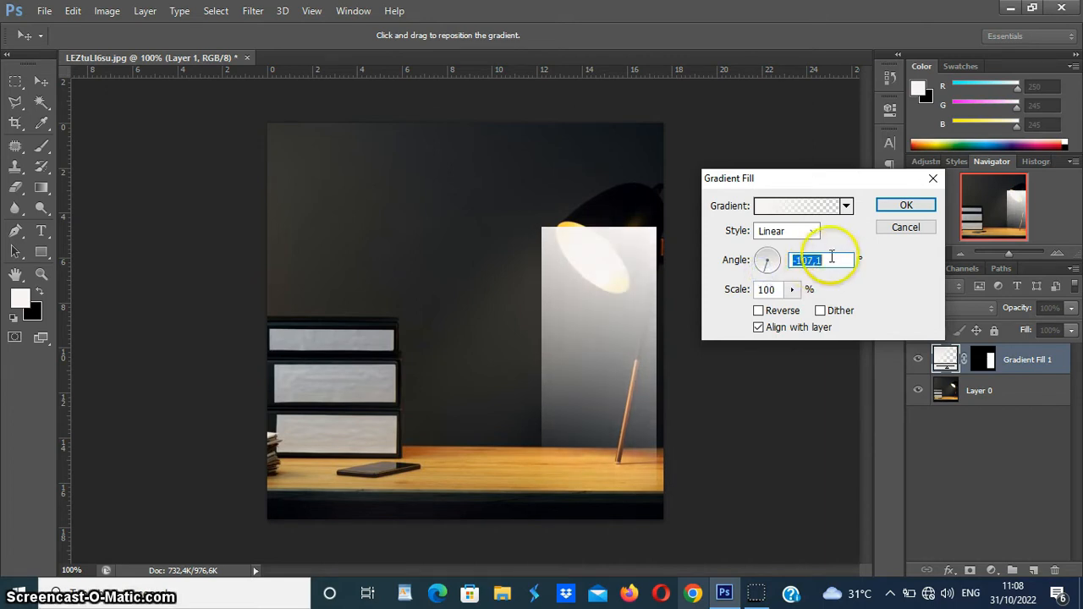
{"action": "left_click", "coordinate": [897, 205]}
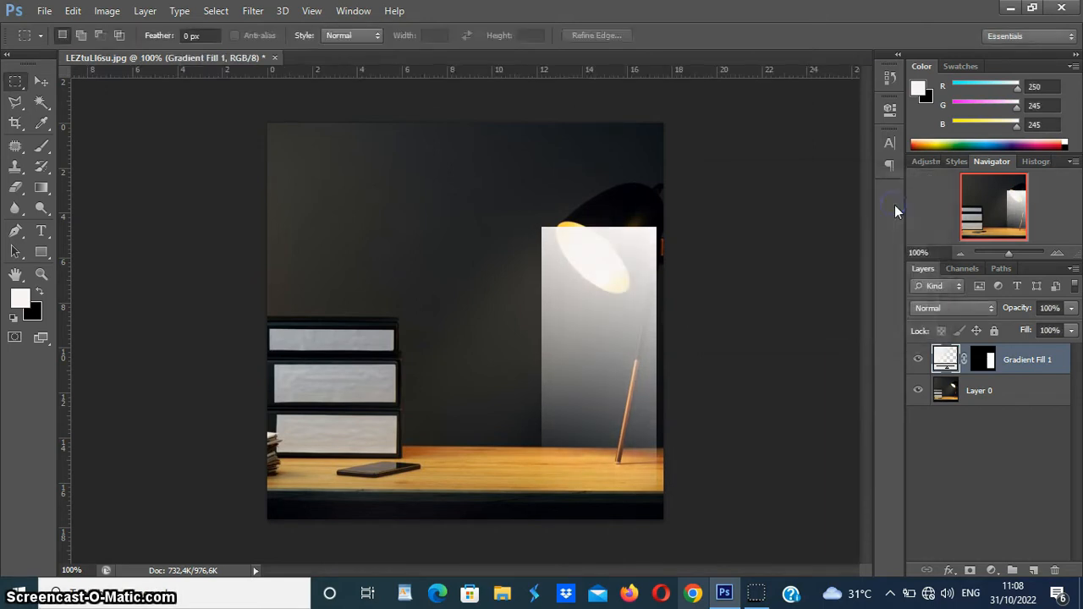
Rotate the gradient rectangle about 38° clockwise so its bright end sits against the lamp's opening.
{"action": "left_click", "coordinate": [42, 82]}
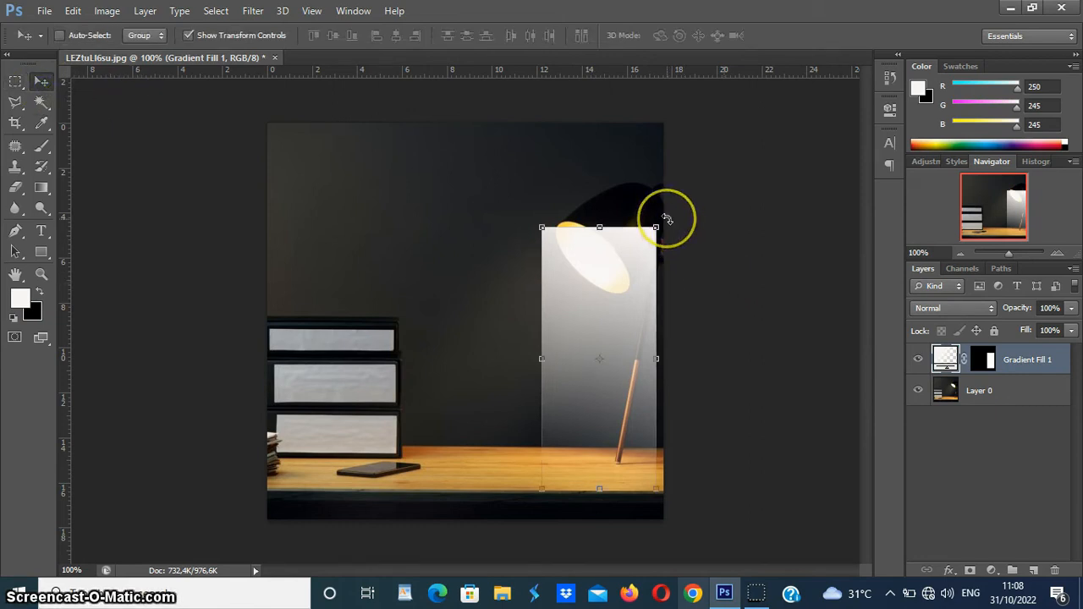
{"action": "left_click_drag", "start_coordinate": [667, 219], "coordinate": [612, 300]}
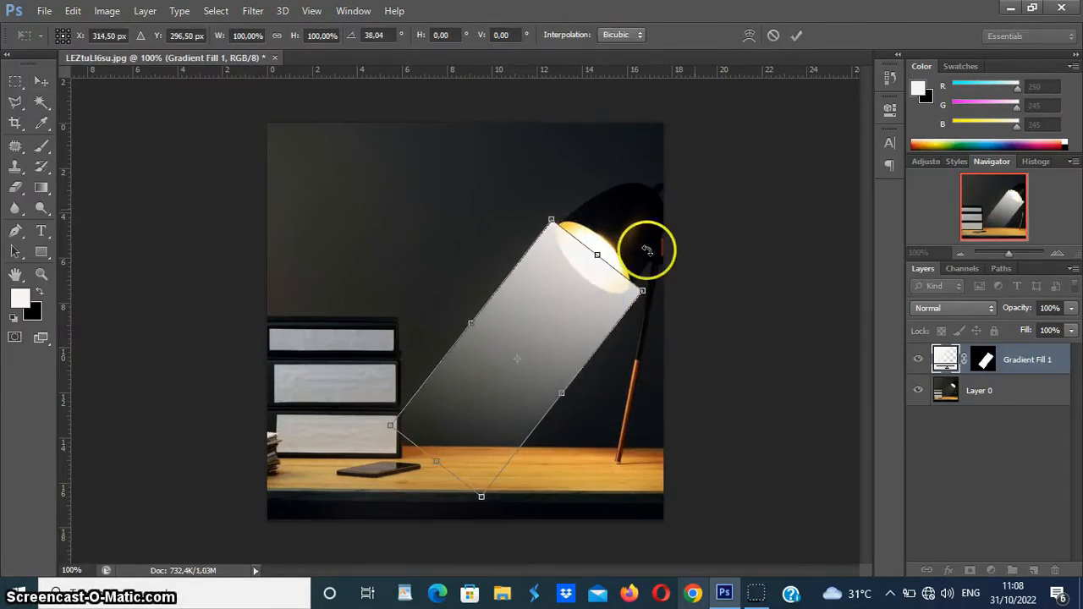
{"action": "left_click", "coordinate": [798, 36]}
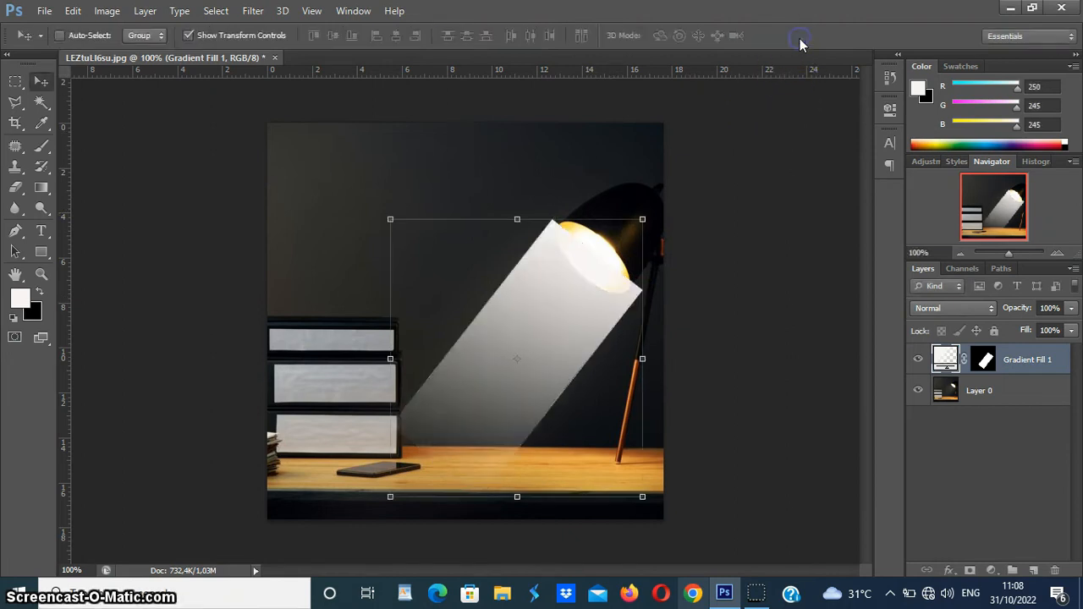
Apply a Perspective transform to the light beam, narrowing its upper end, widening its base and aligning it with the lamp's opening.
{"action": "left_click", "coordinate": [74, 11]}
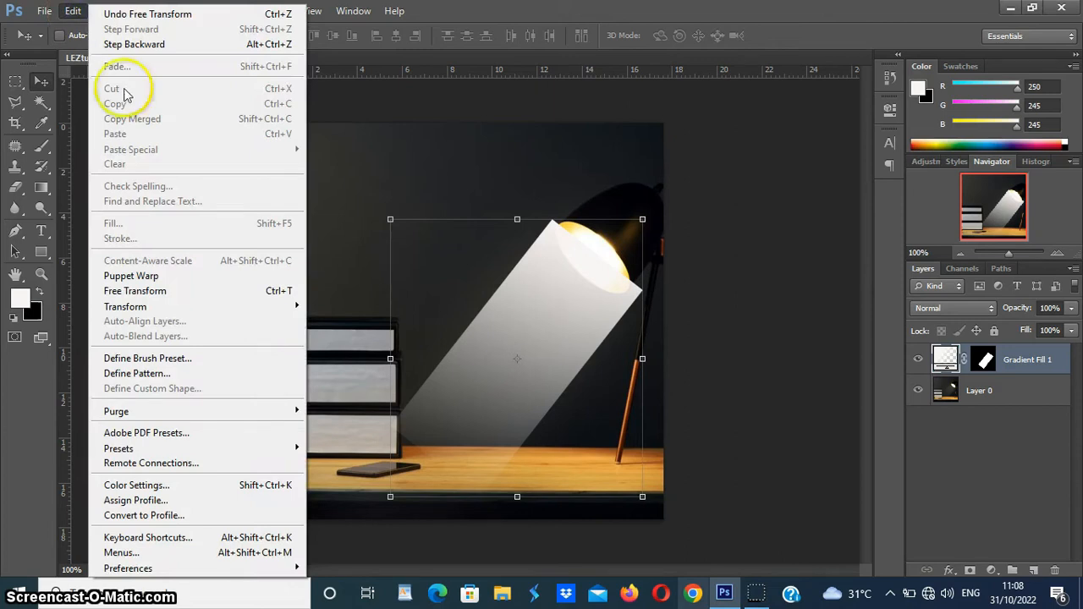
{"action": "mouse_move", "coordinate": [195, 308]}
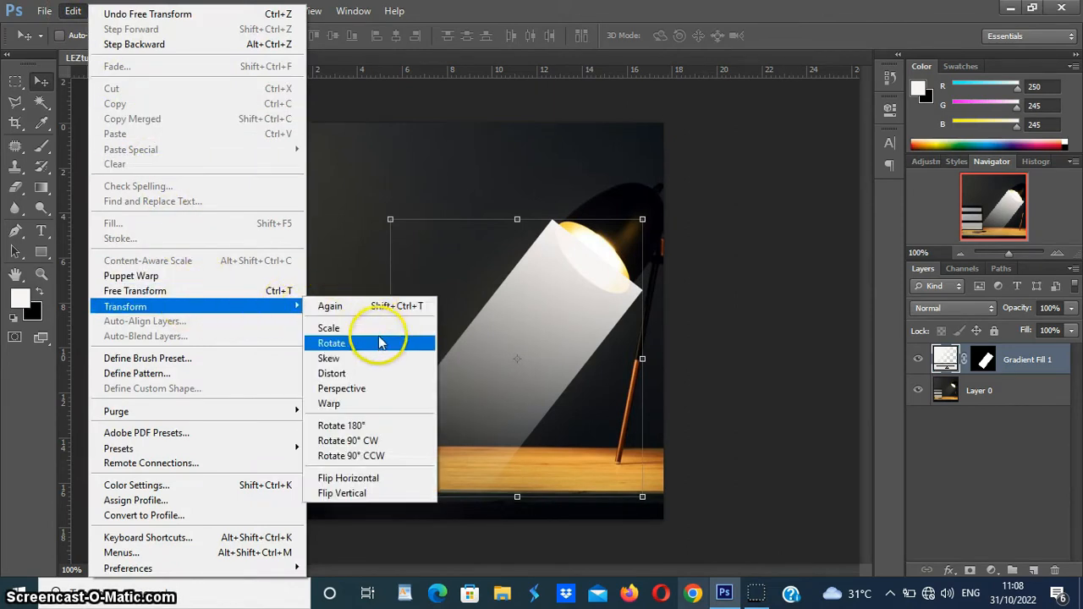
{"action": "left_click", "coordinate": [380, 389]}
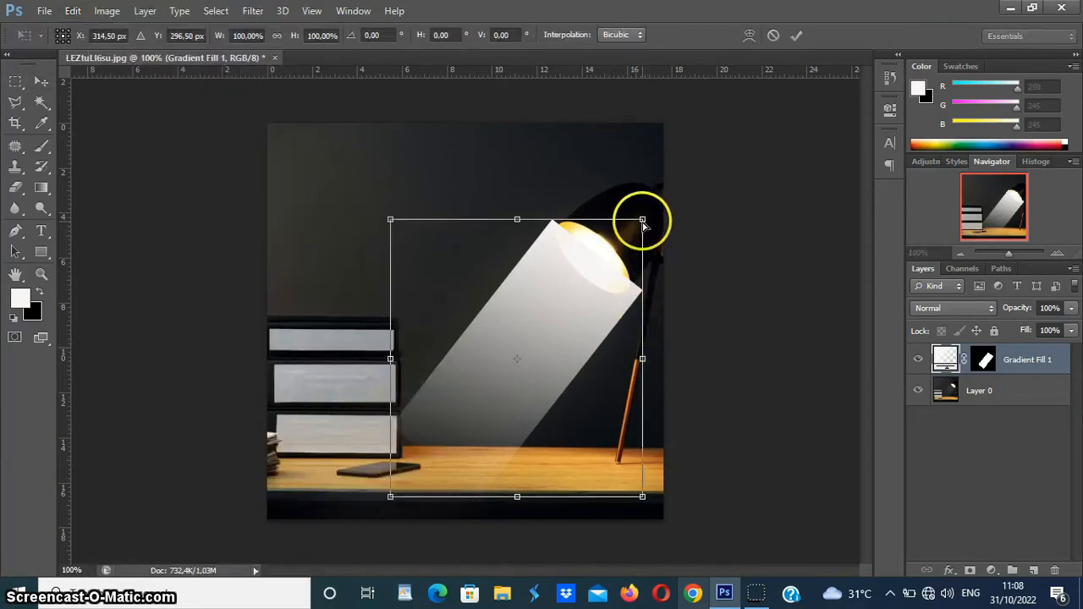
{"action": "left_click_drag", "start_coordinate": [643, 222], "coordinate": [643, 223]}
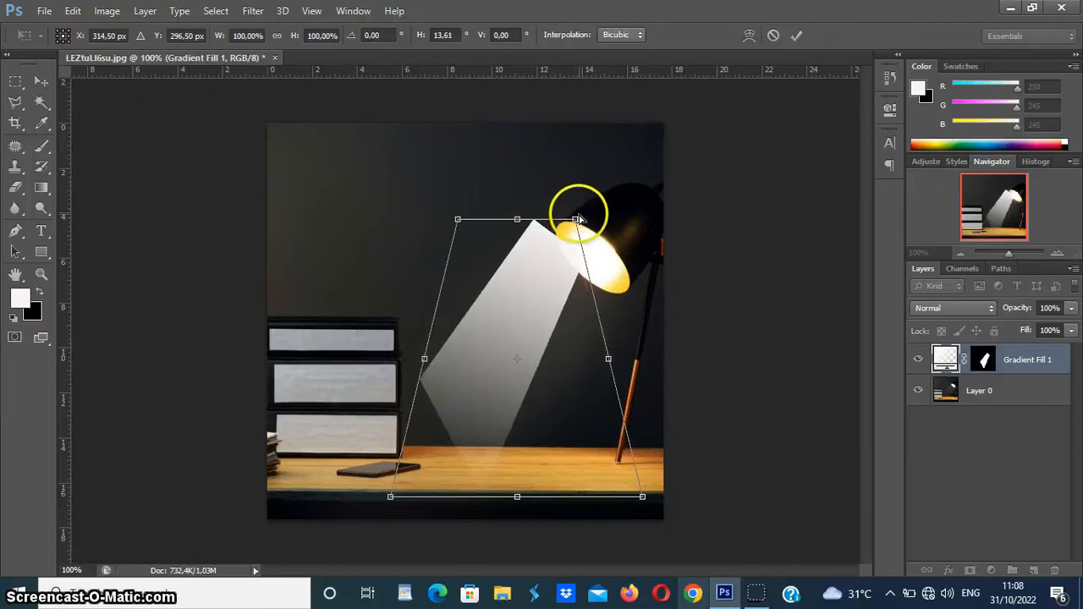
{"action": "left_click_drag", "start_coordinate": [391, 498], "coordinate": [389, 503]}
{"action": "left_click_drag", "start_coordinate": [529, 280], "coordinate": [544, 284]}
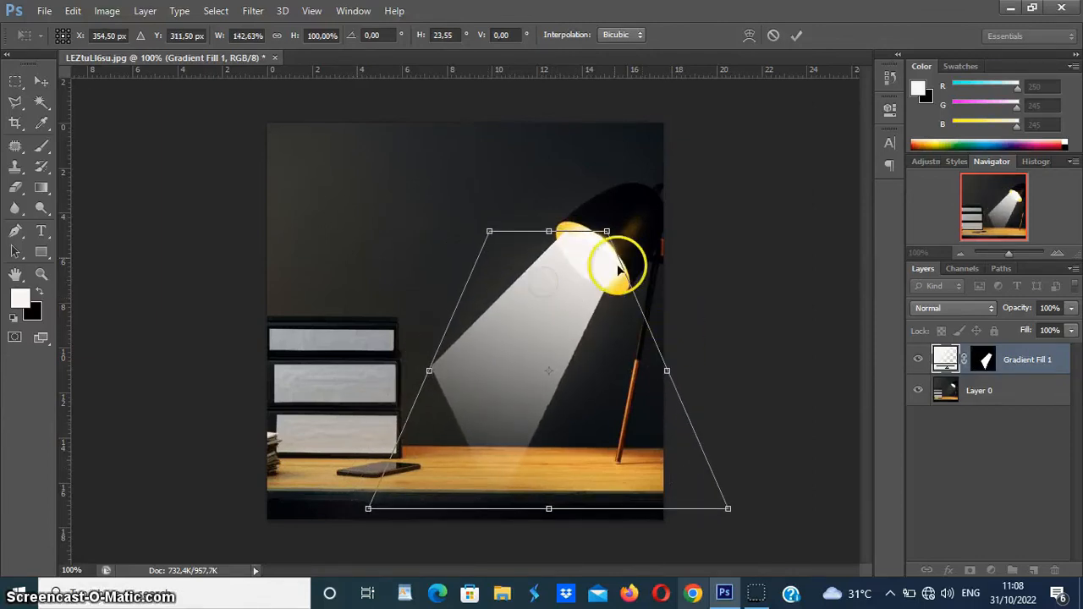
{"action": "left_click_drag", "start_coordinate": [606, 232], "coordinate": [597, 225]}
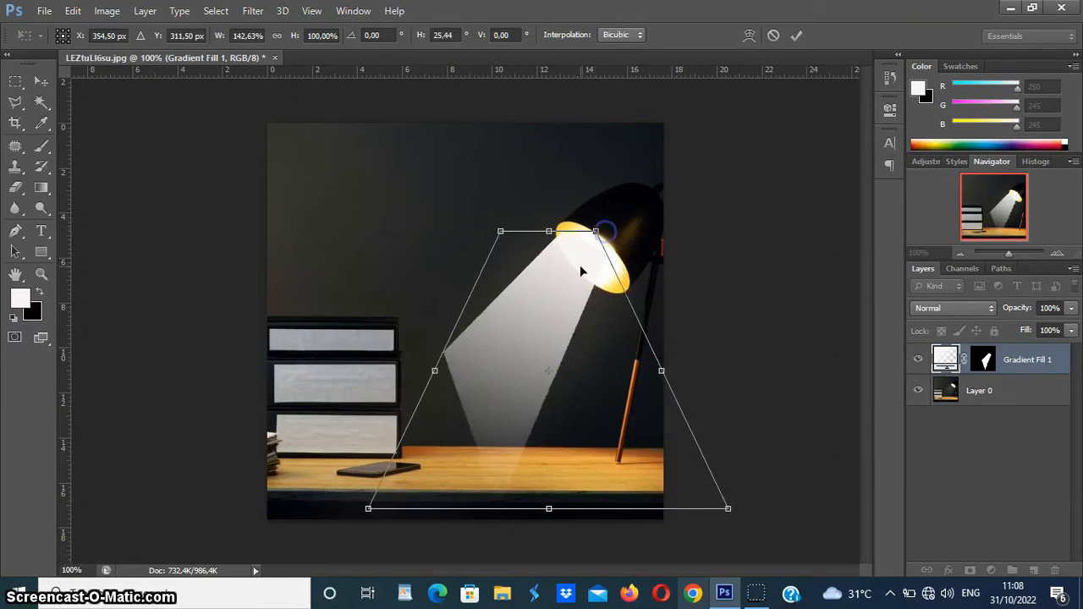
{"action": "left_click_drag", "start_coordinate": [579, 268], "coordinate": [576, 268]}
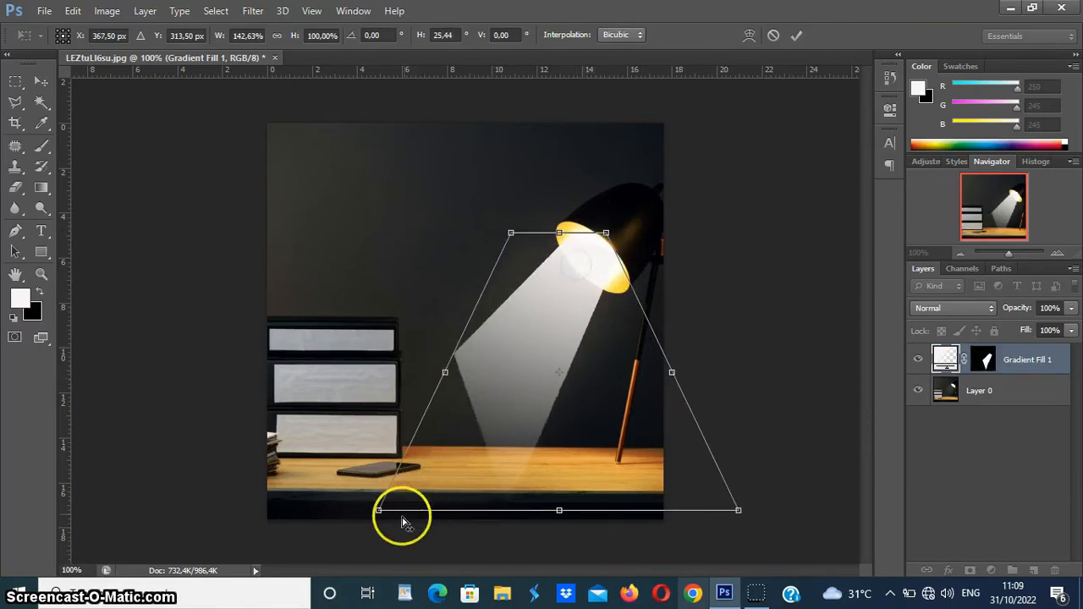
{"action": "left_click_drag", "start_coordinate": [378, 510], "coordinate": [301, 510]}
{"action": "left_click_drag", "start_coordinate": [515, 359], "coordinate": [508, 362]}
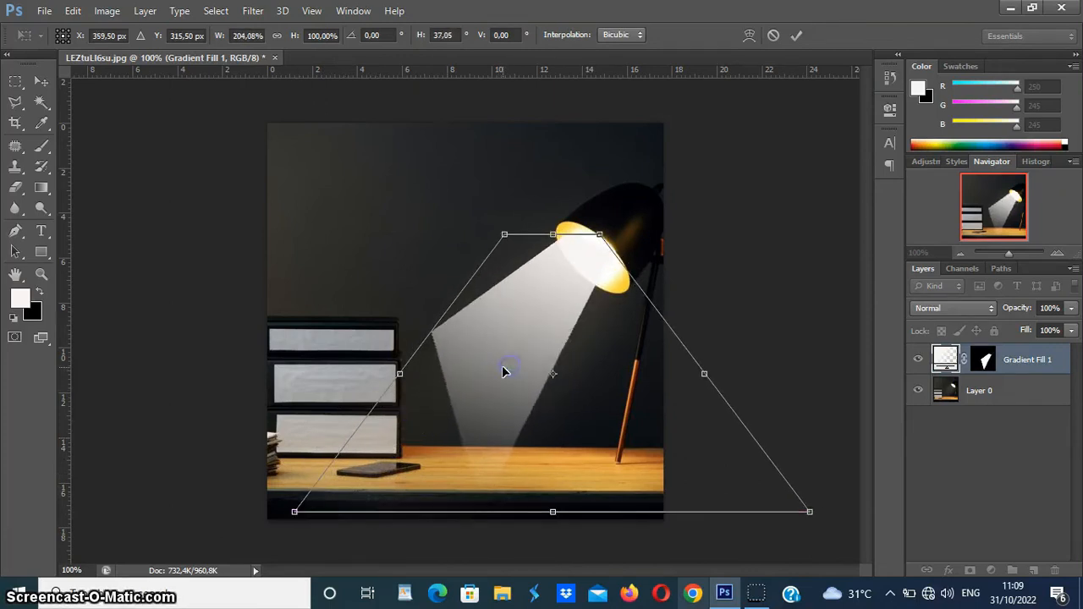
{"action": "left_click", "coordinate": [796, 35]}
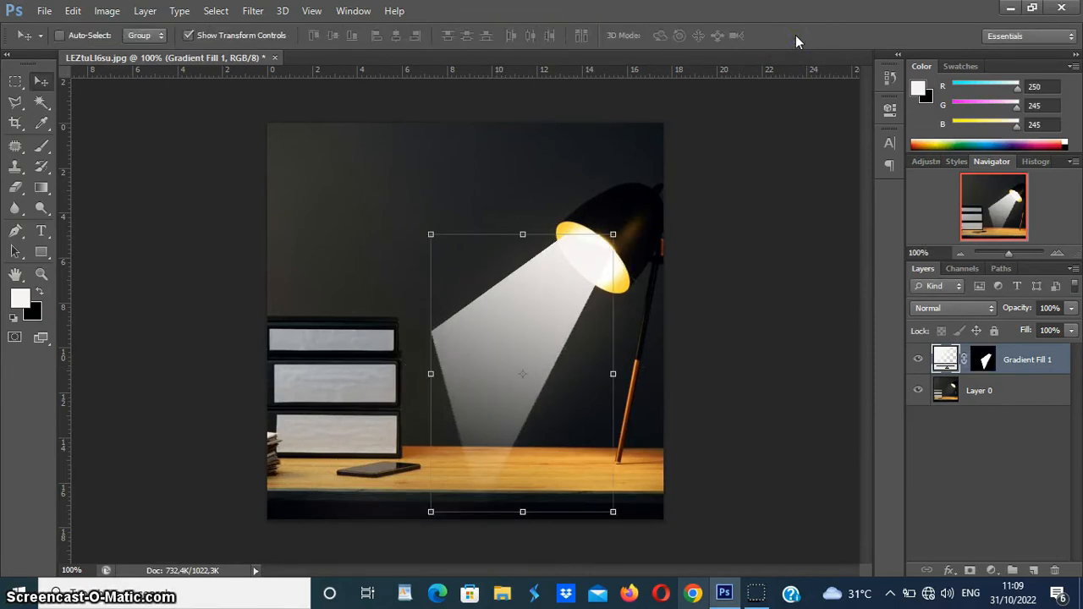
Soften the rasterized light beam with a 9,8-pixel Gaussian Blur and shift it slightly downward from the lamp.
{"action": "left_click", "coordinate": [253, 10]}
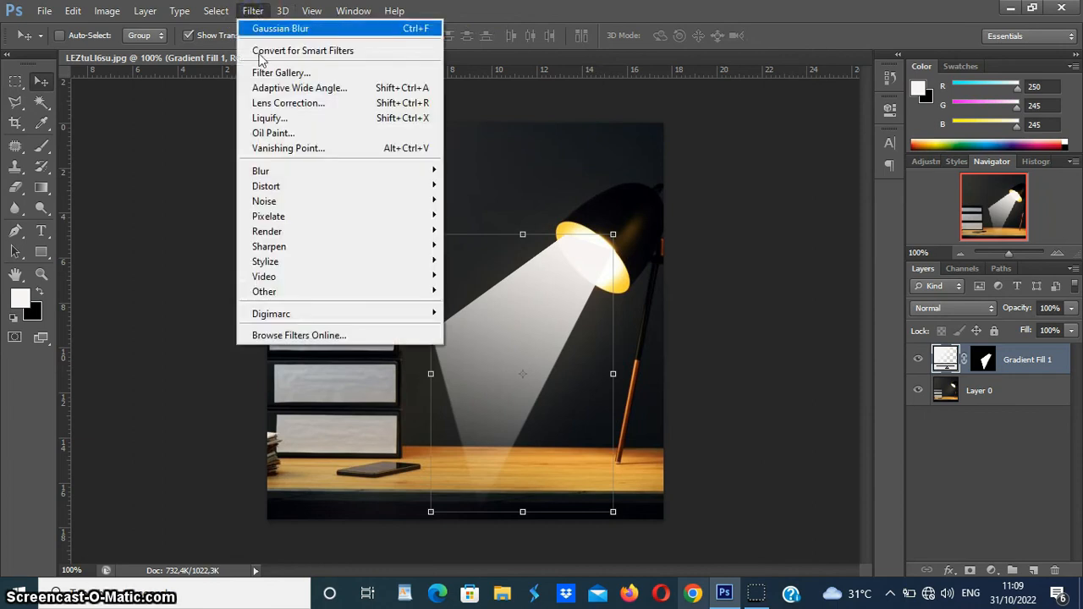
{"action": "mouse_move", "coordinate": [271, 170]}
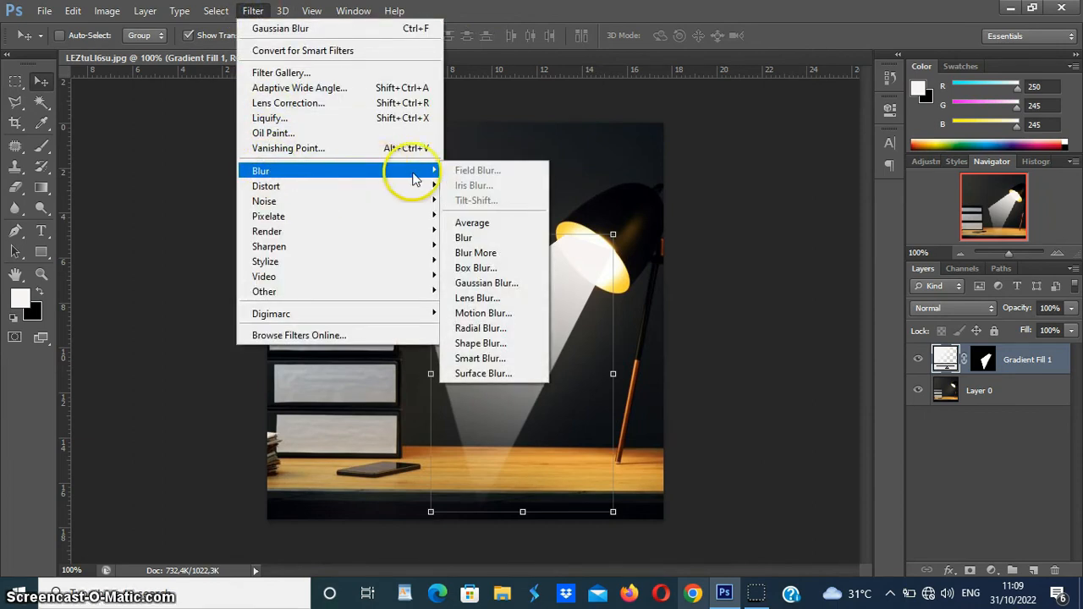
{"action": "left_click", "coordinate": [519, 285]}
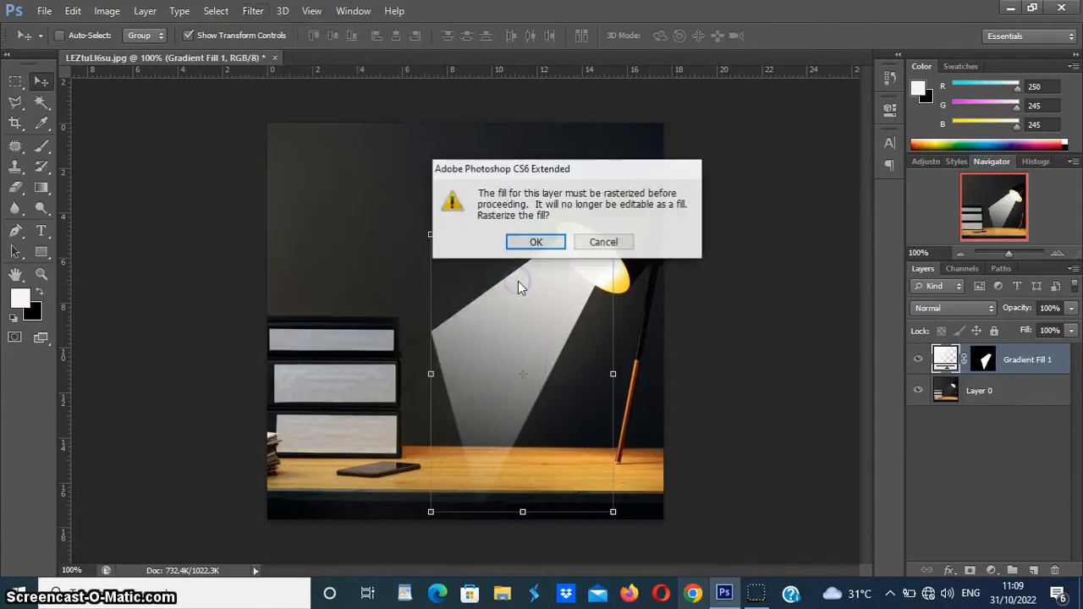
{"action": "left_click", "coordinate": [538, 243]}
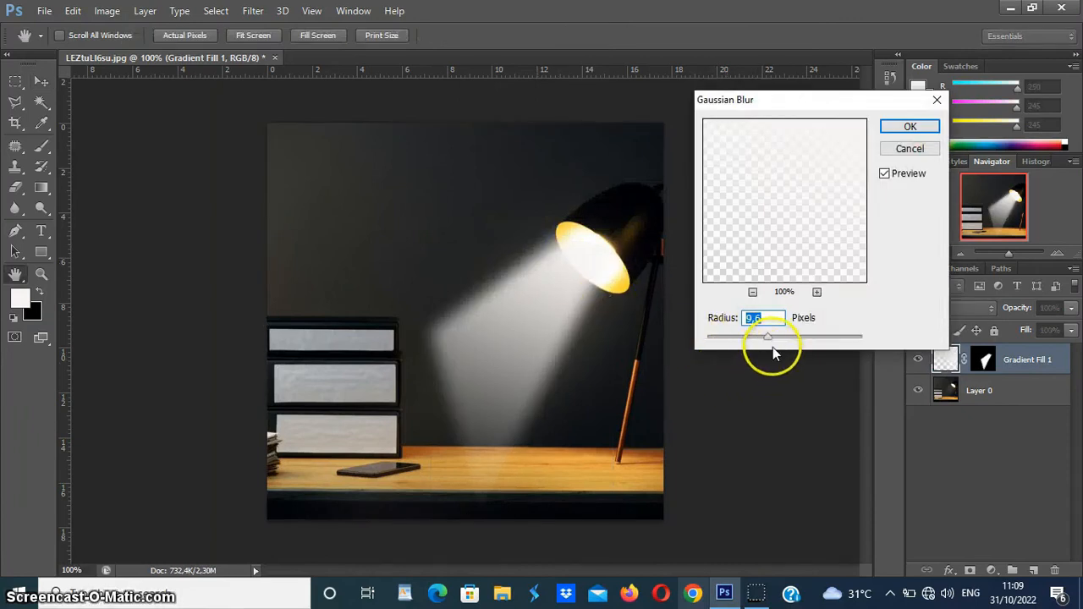
{"action": "mouse_move", "coordinate": [770, 341]}
{"action": "left_mouse_down"}
{"action": "mouse_move", "coordinate": [800, 340]}
{"action": "mouse_move", "coordinate": [755, 339]}
{"action": "left_mouse_up"}
{"action": "left_click_drag", "start_coordinate": [755, 339], "coordinate": [770, 343]}
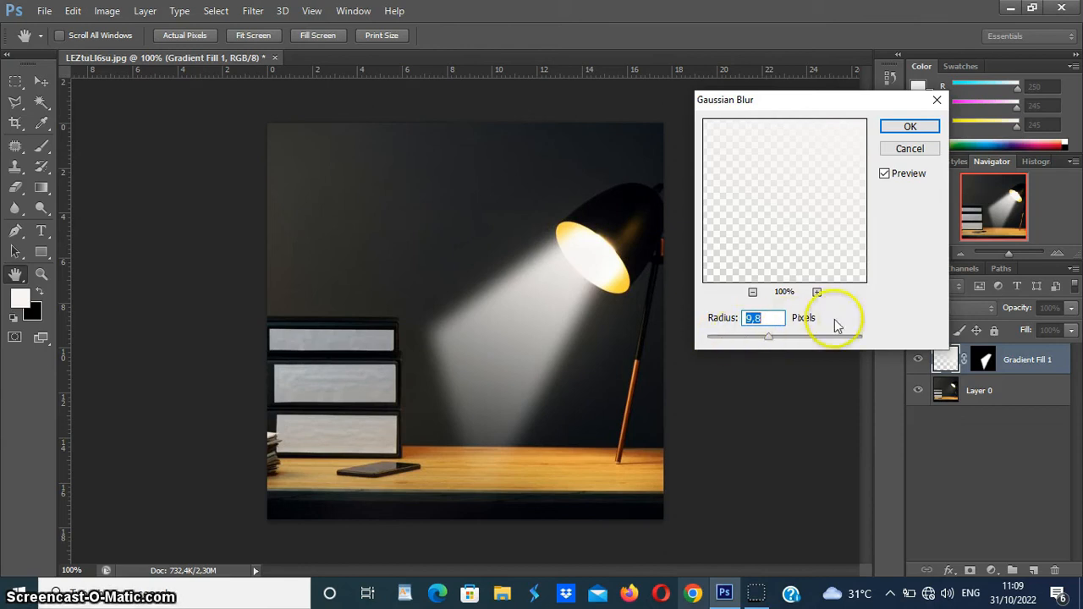
{"action": "left_click", "coordinate": [911, 127]}
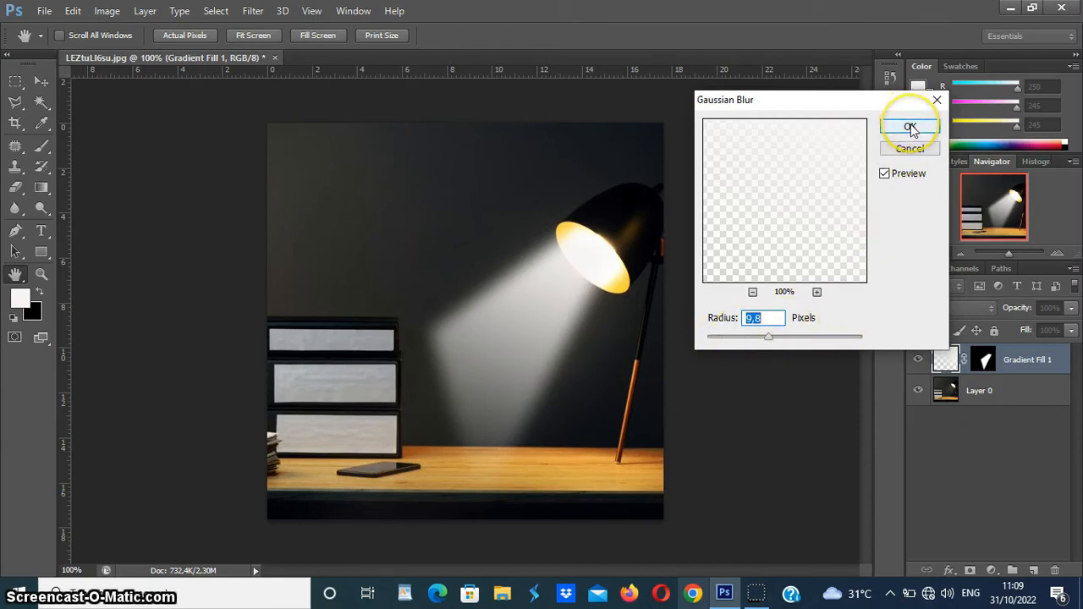
{"action": "left_click", "coordinate": [911, 127]}
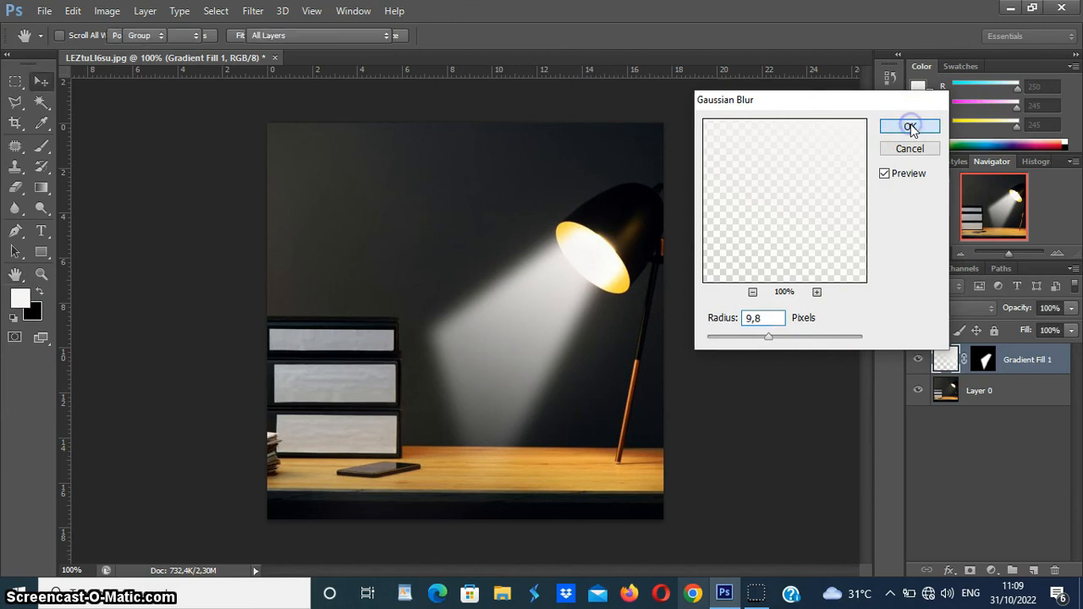
{"action": "left_click_drag", "start_coordinate": [567, 302], "coordinate": [569, 320]}
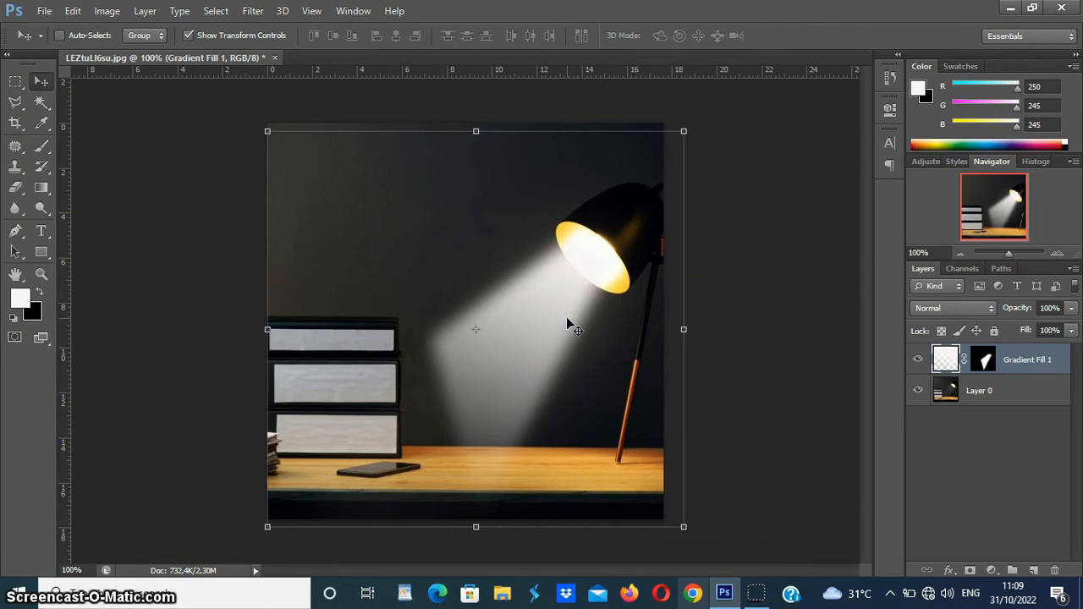